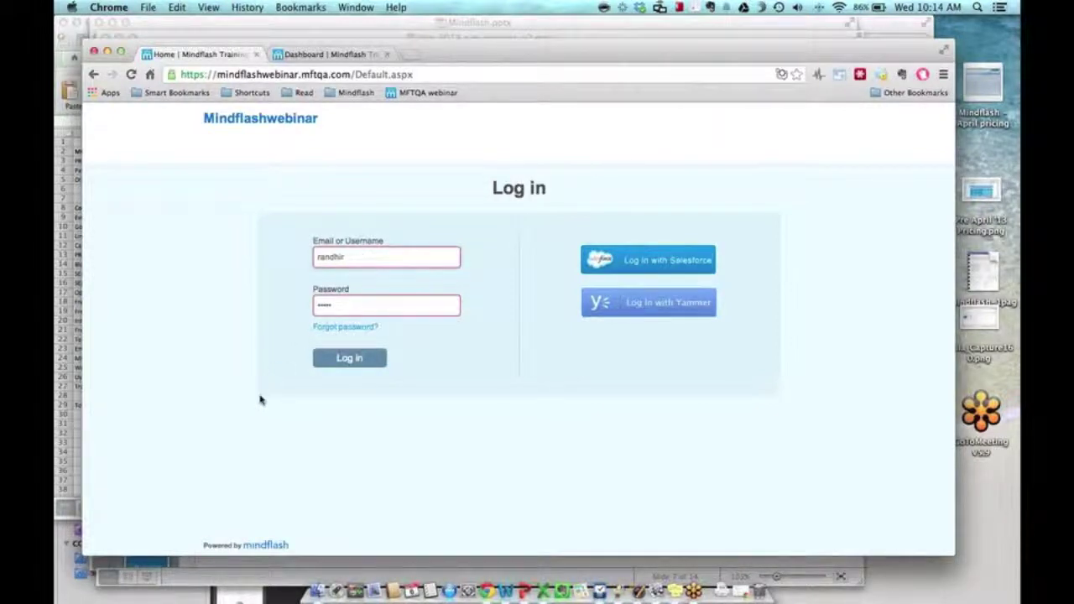
Log in with the credentials already filled in and filter the training library by series, courses and all items.
click(344, 362)
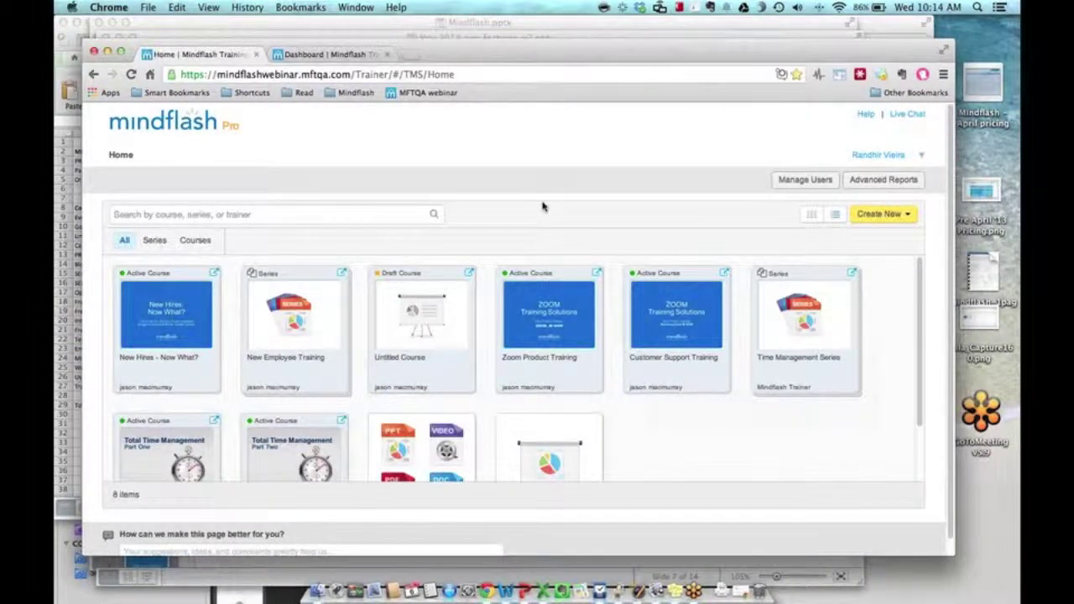
click(151, 242)
click(125, 241)
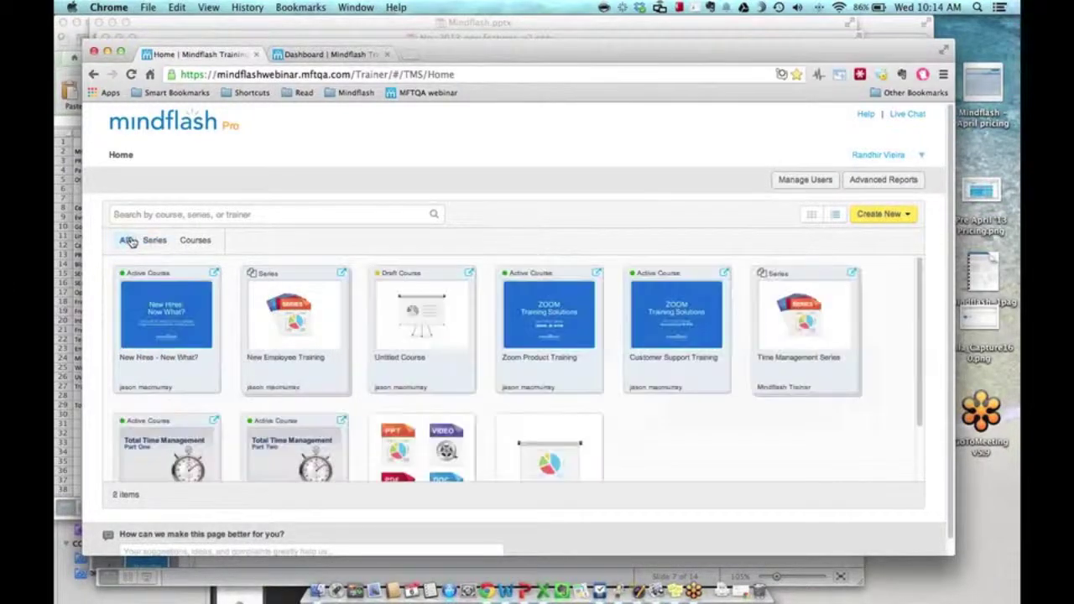
click(186, 243)
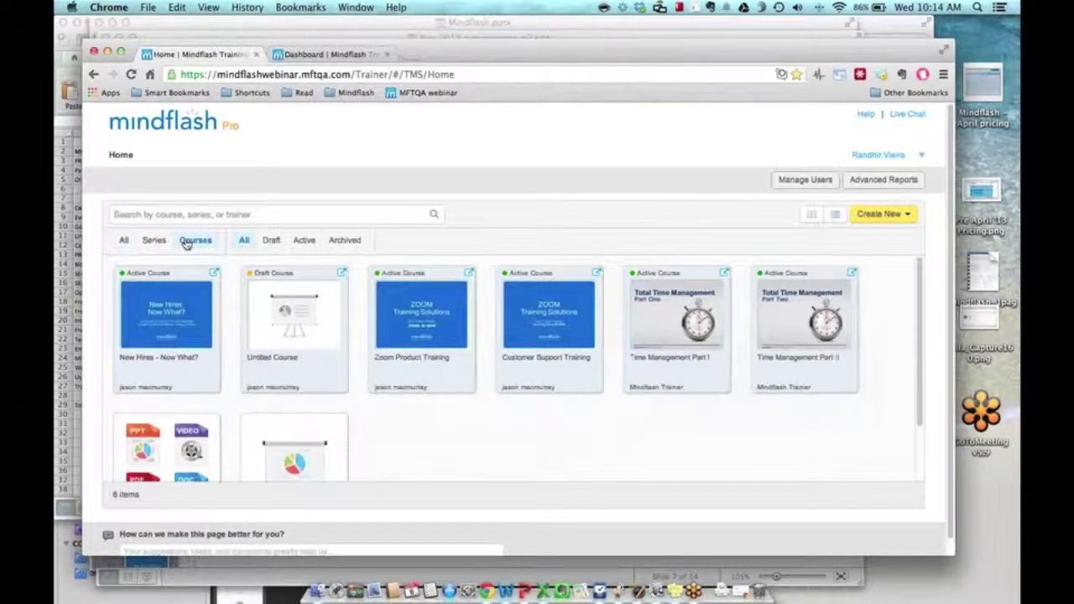
click(123, 242)
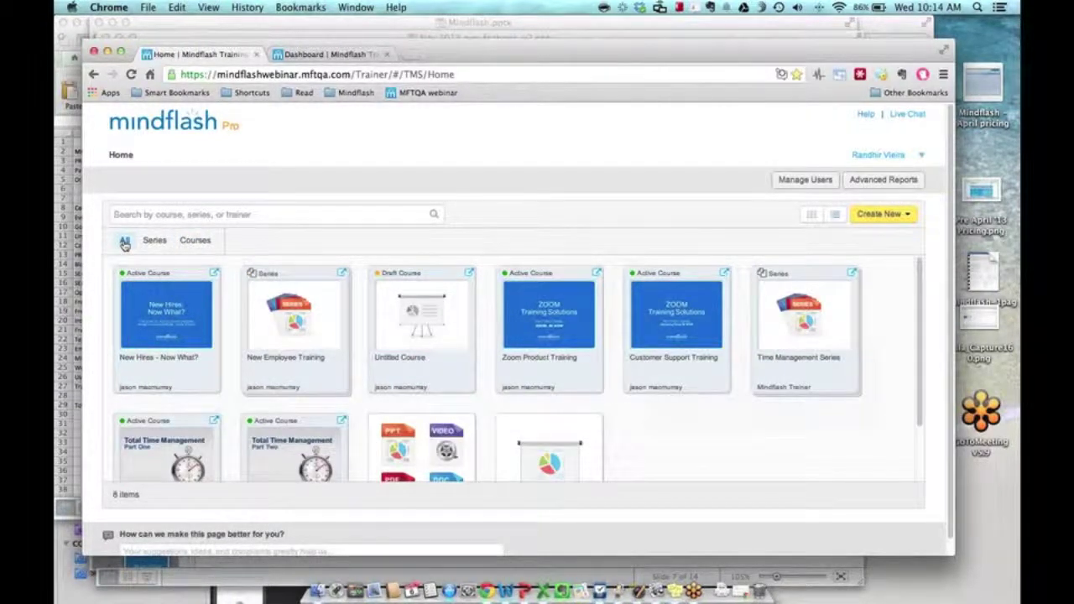
click(151, 243)
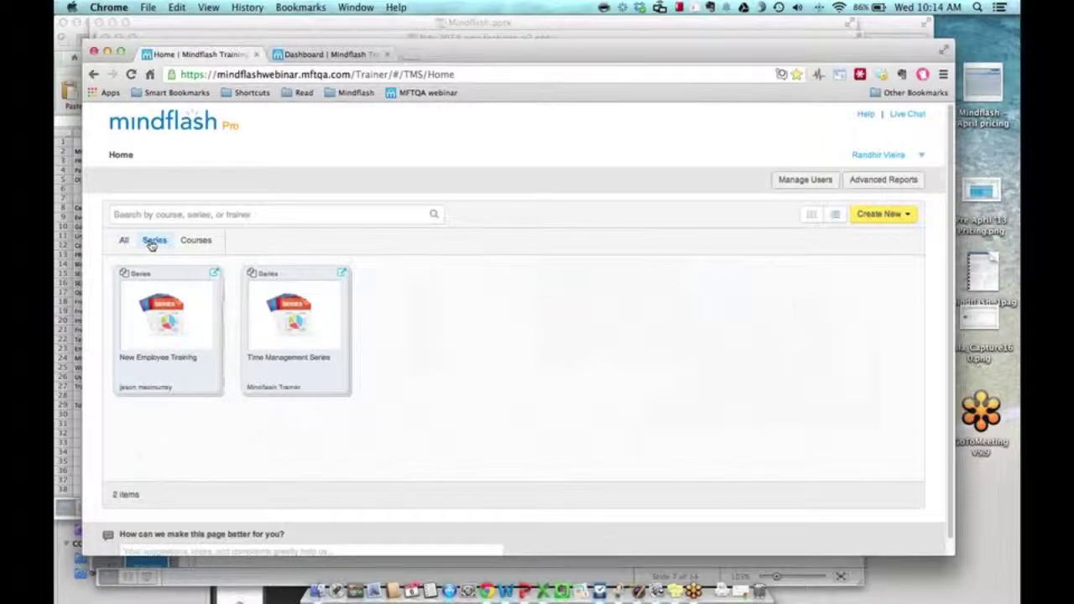
Show only courses, view them by Draft, Active, Archived and All status, and return to the full library.
click(183, 243)
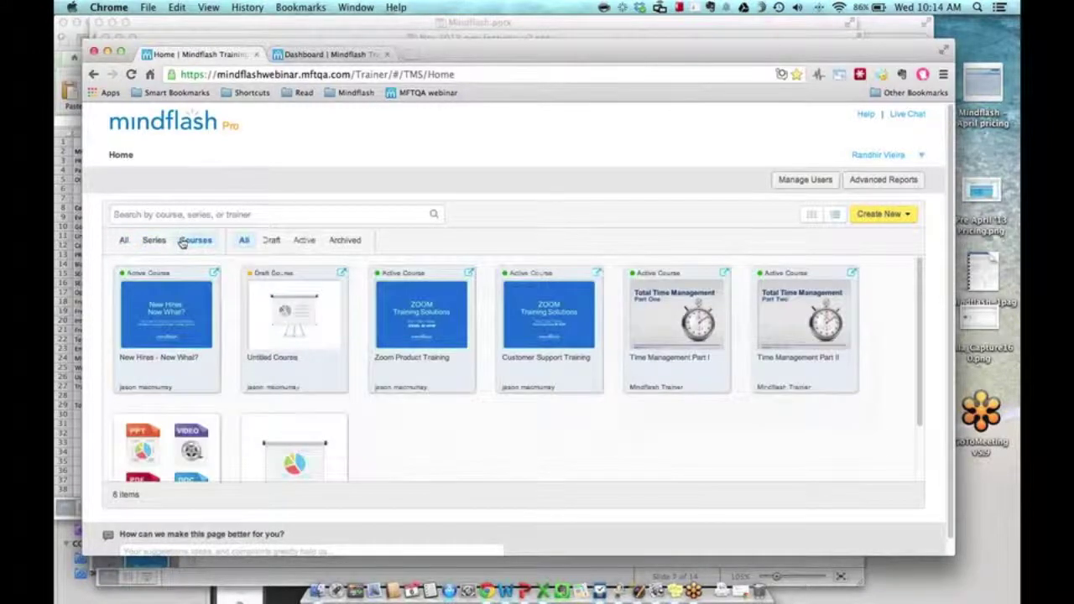
click(274, 241)
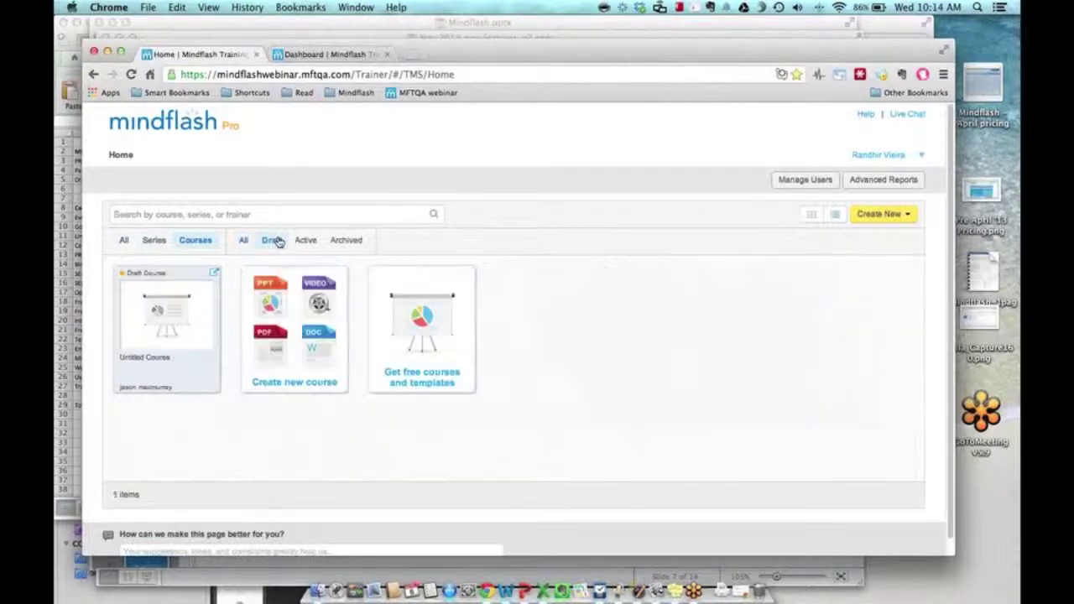
click(300, 242)
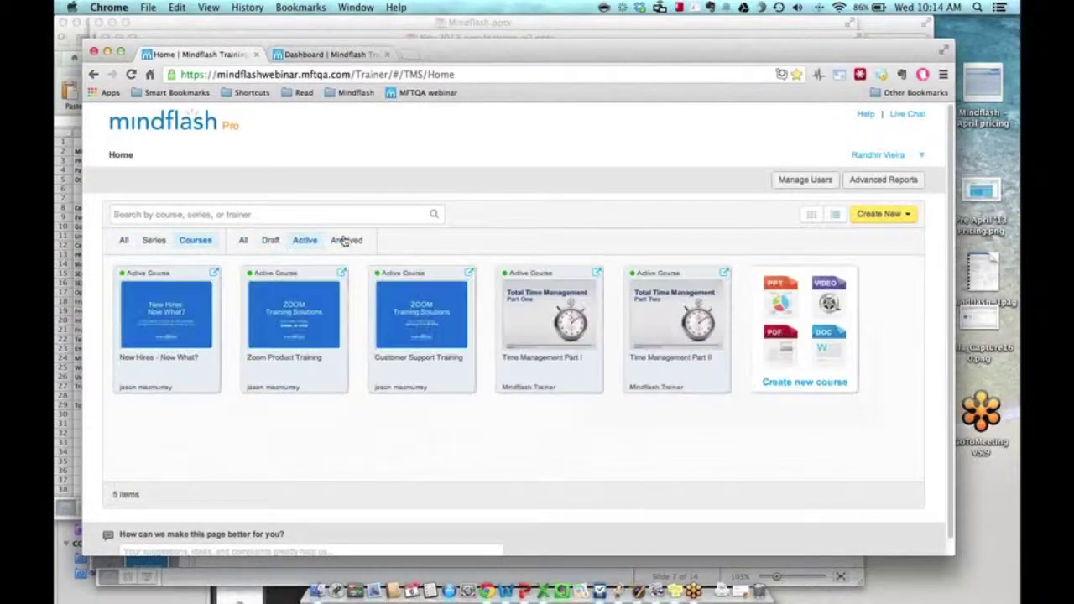
click(342, 241)
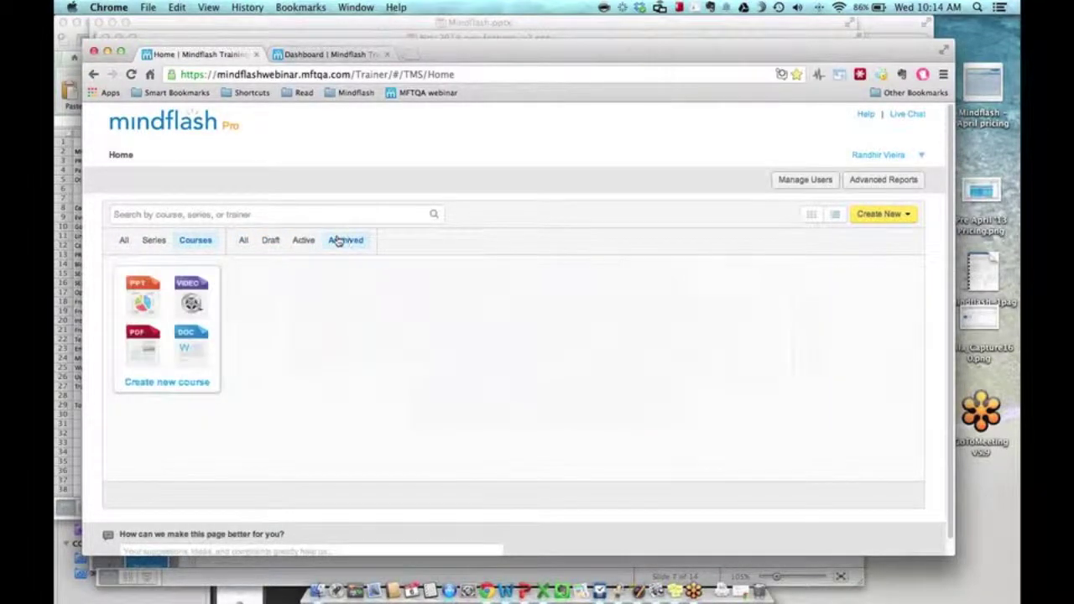
click(245, 240)
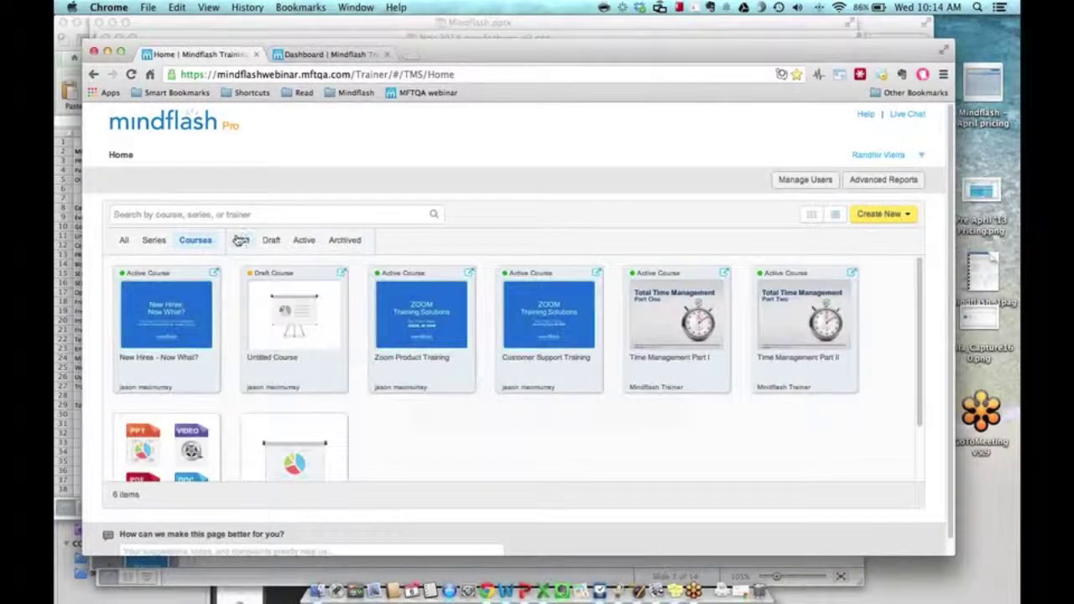
click(125, 241)
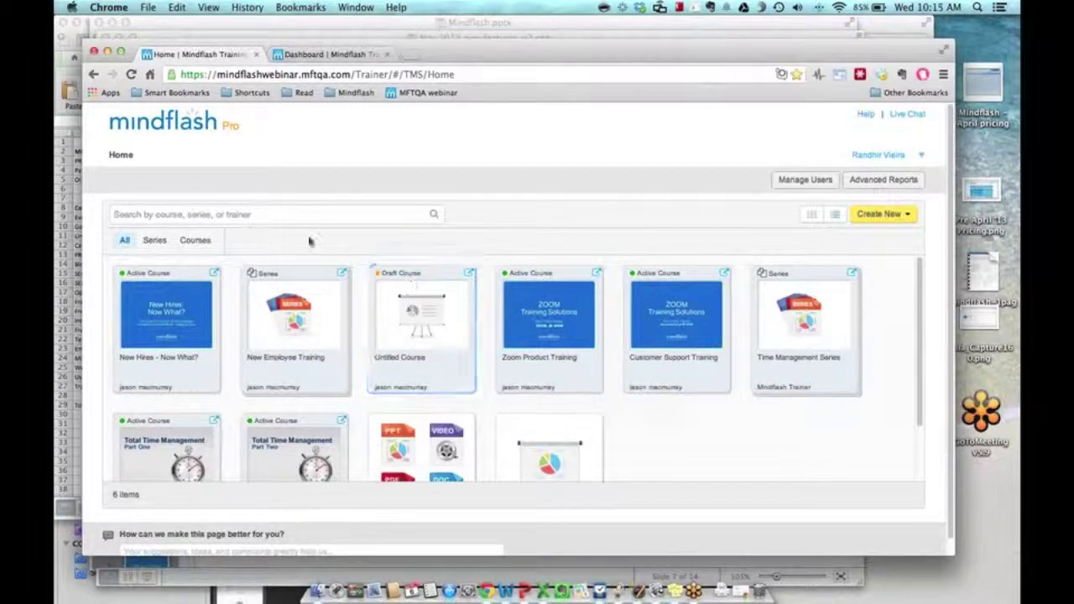
Search the library for one trainer's items by trainer name and clear the search.
click(288, 218)
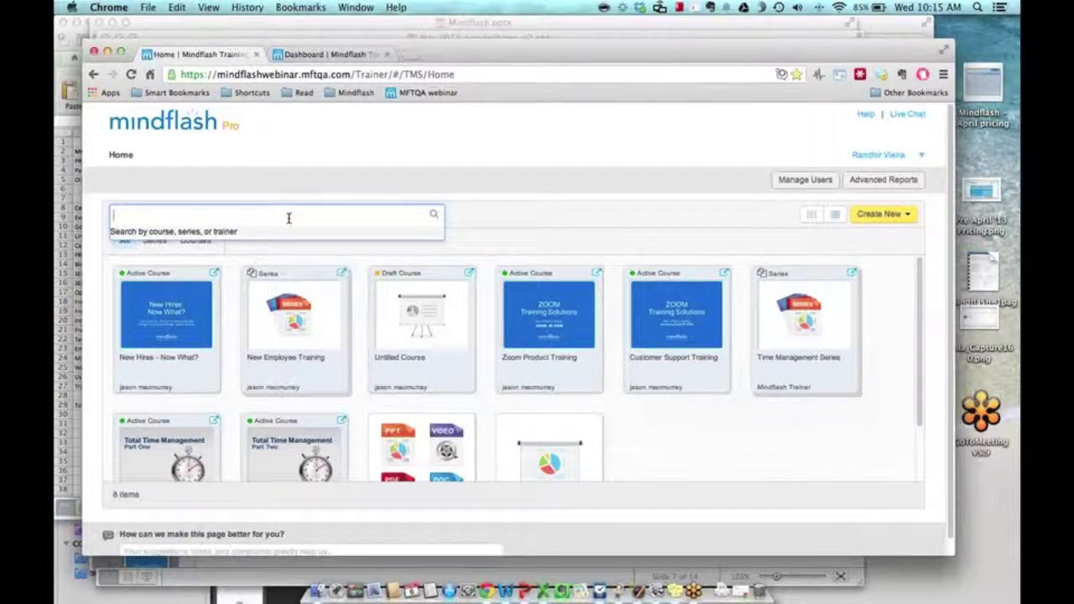
text(jason)
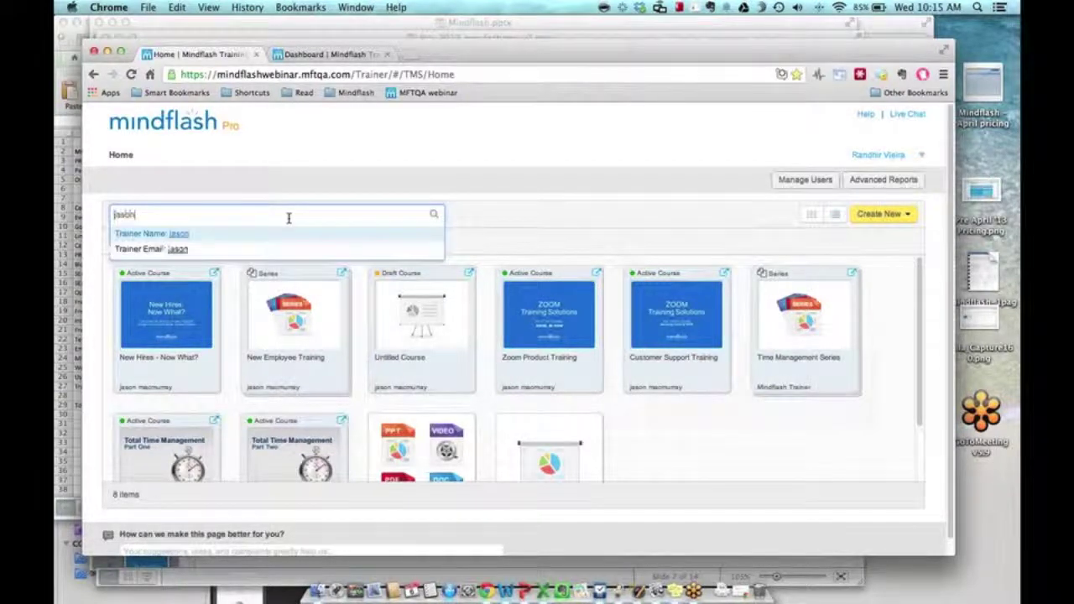
key(Return)
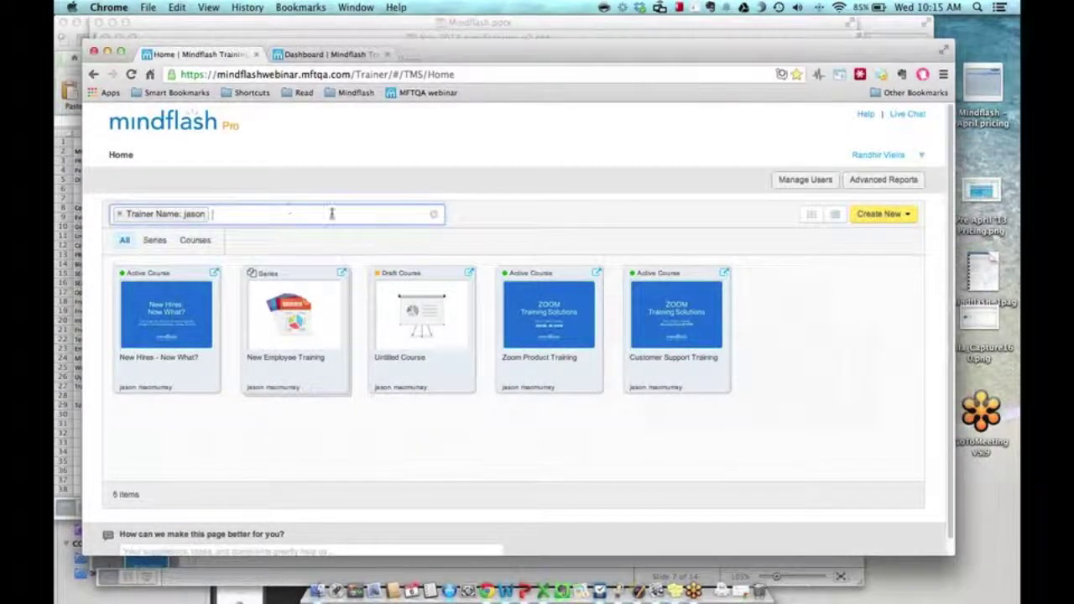
click(435, 217)
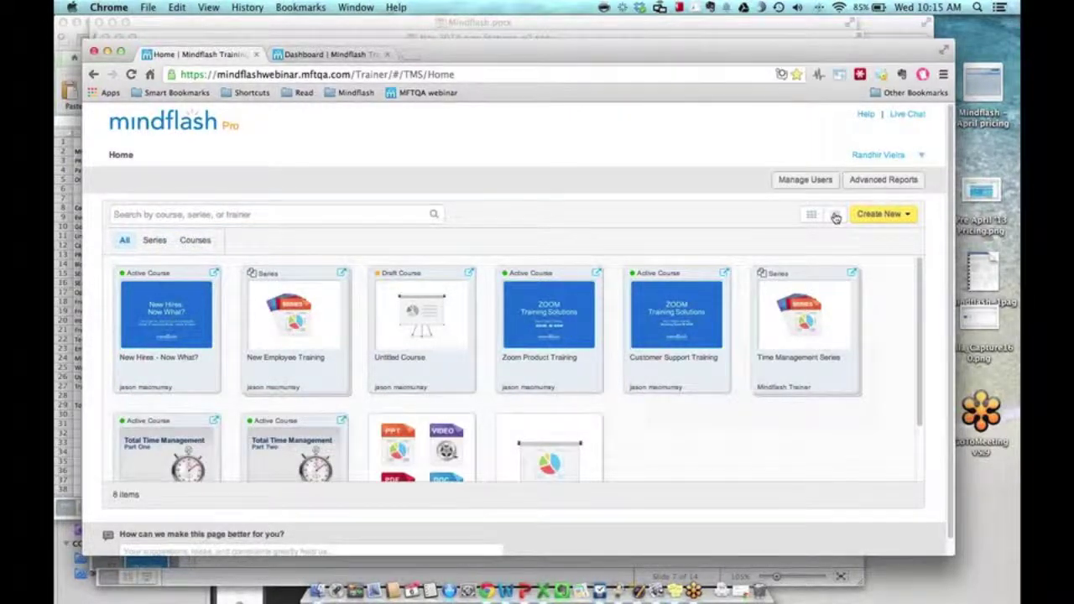
Sort the library in list view by Type in both orders, Status, Last Modified and Trainer Name, and return to thumbnail view.
click(836, 217)
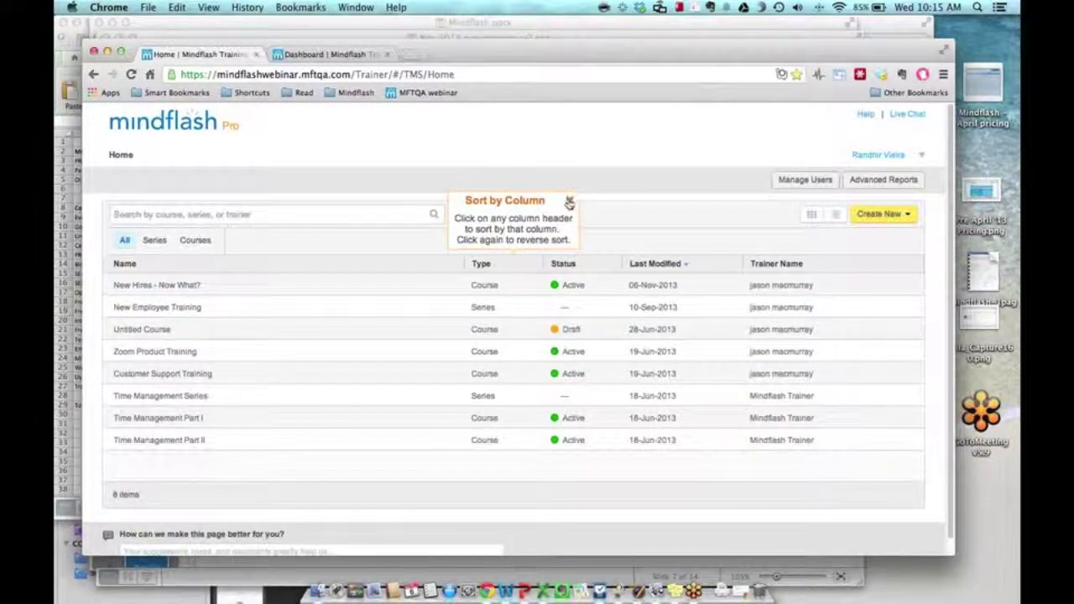
click(490, 263)
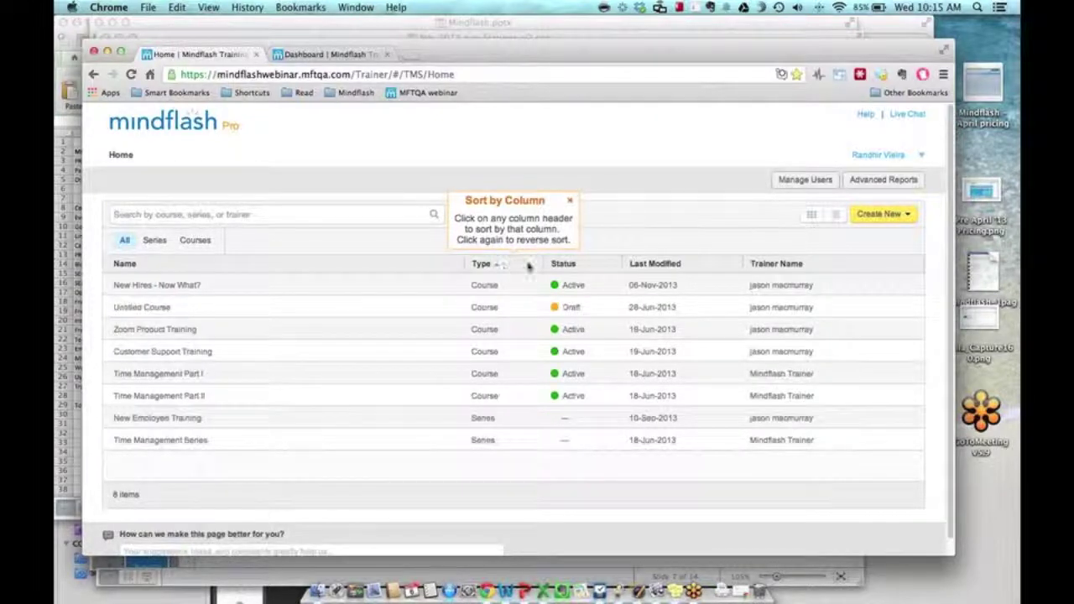
click(519, 265)
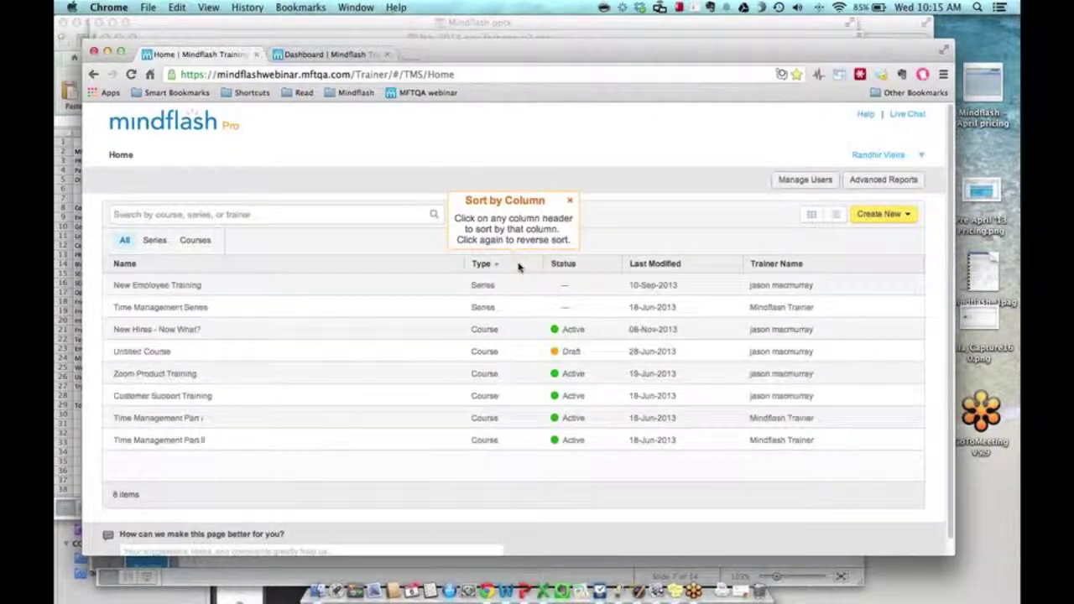
click(573, 264)
click(659, 264)
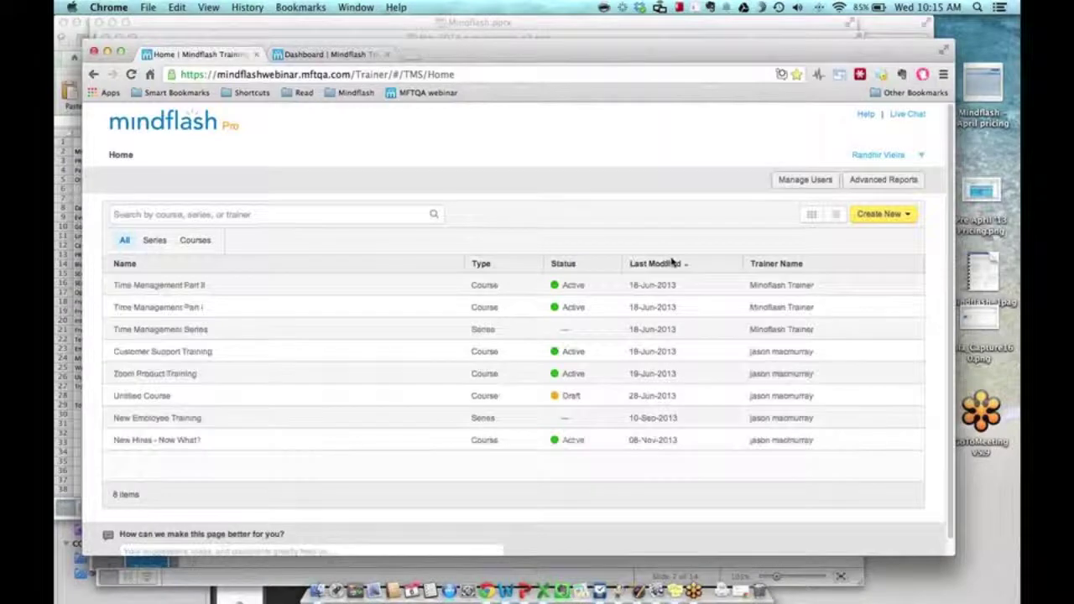
click(773, 263)
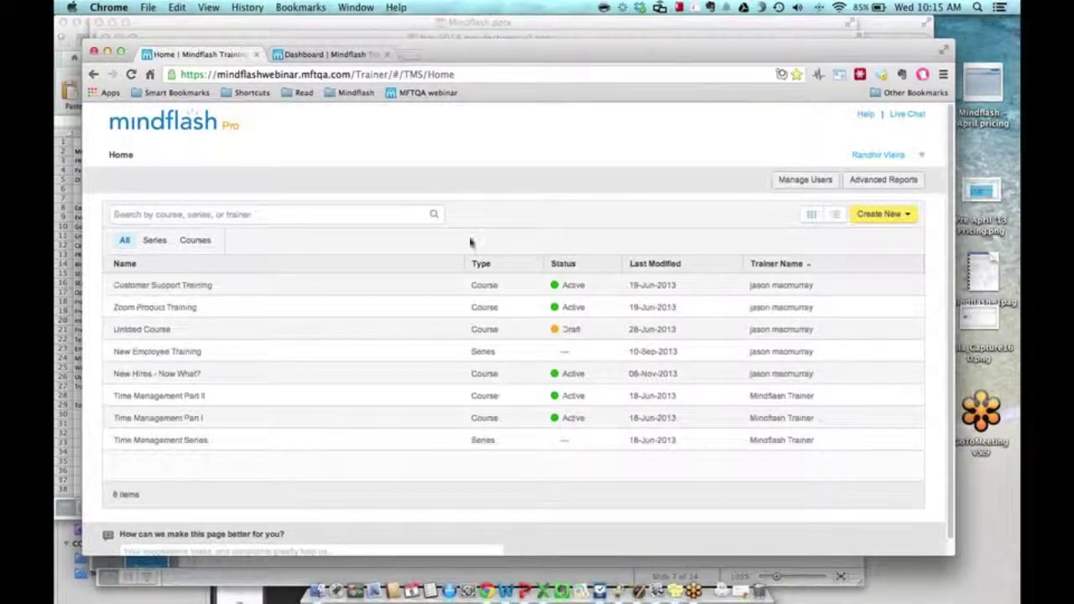
click(812, 214)
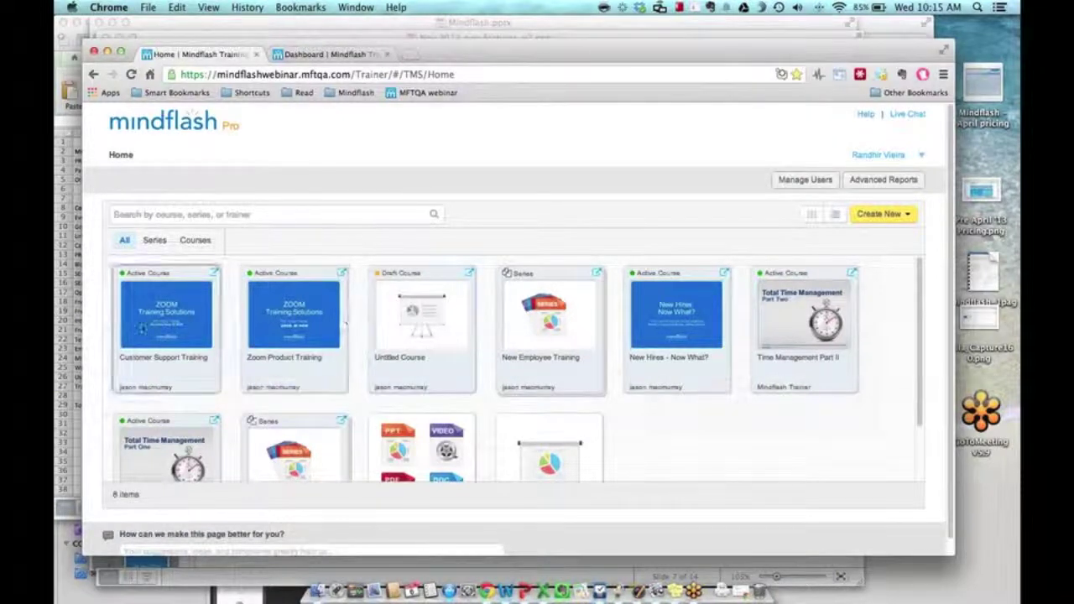
Open the details of the Customer Support Training course and browse its slide previews forward and back to the start.
click(140, 329)
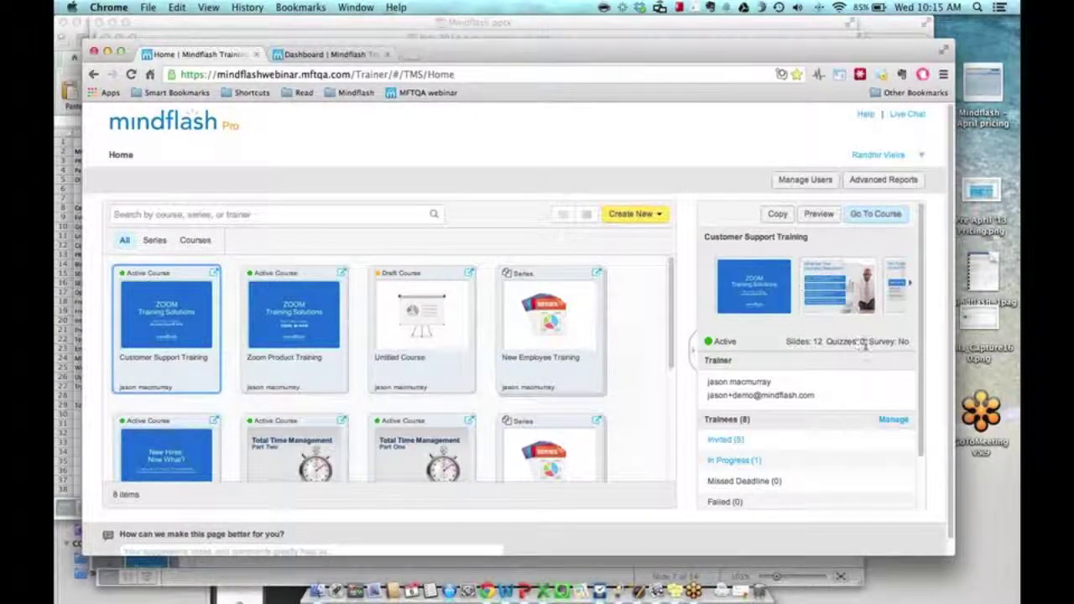
click(911, 285)
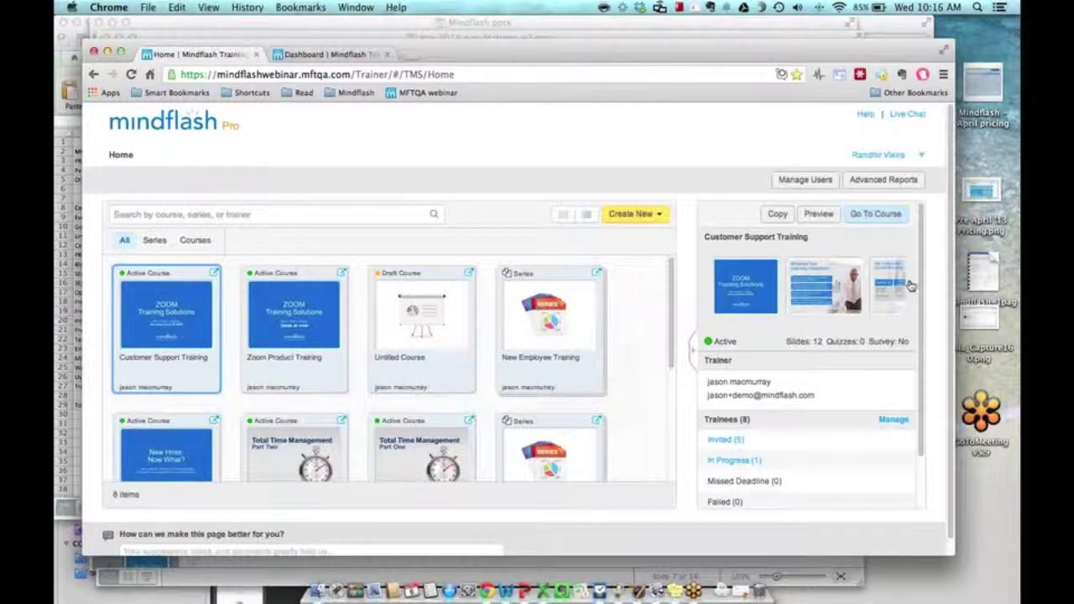
click(911, 285)
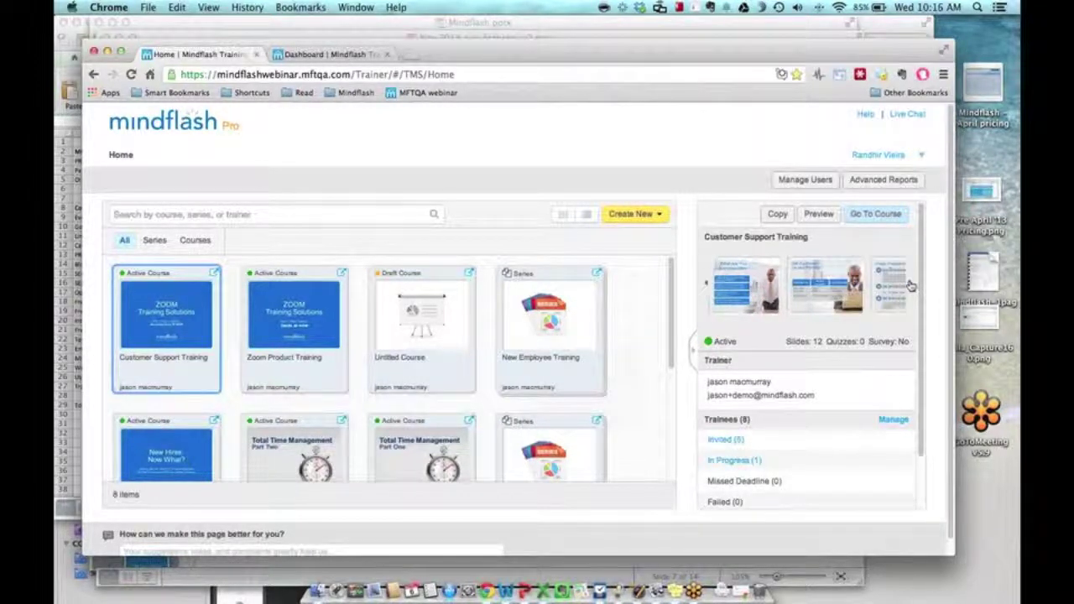
click(912, 285)
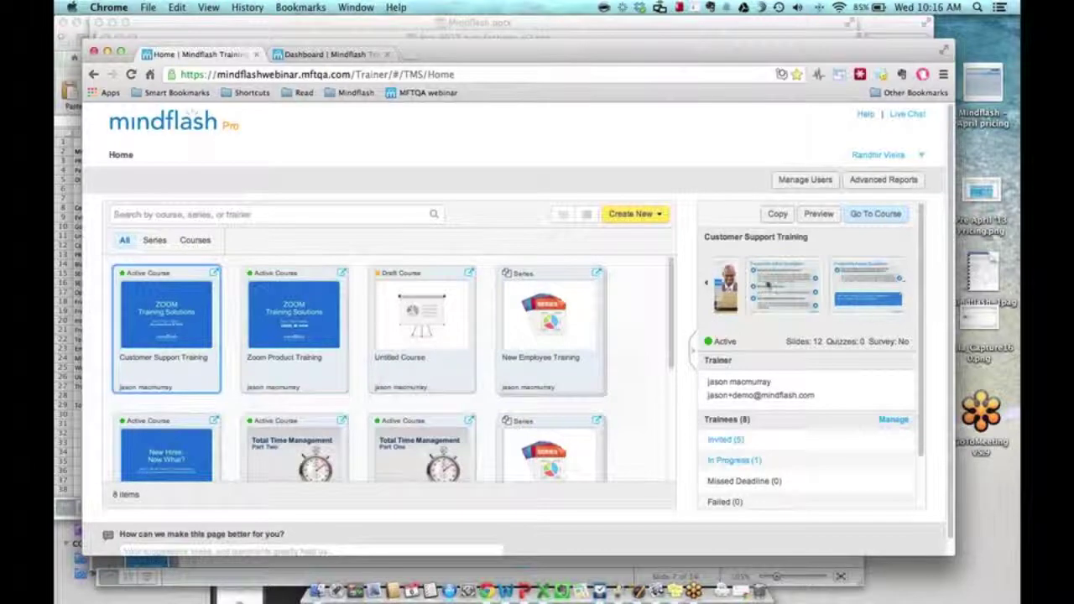
click(707, 286)
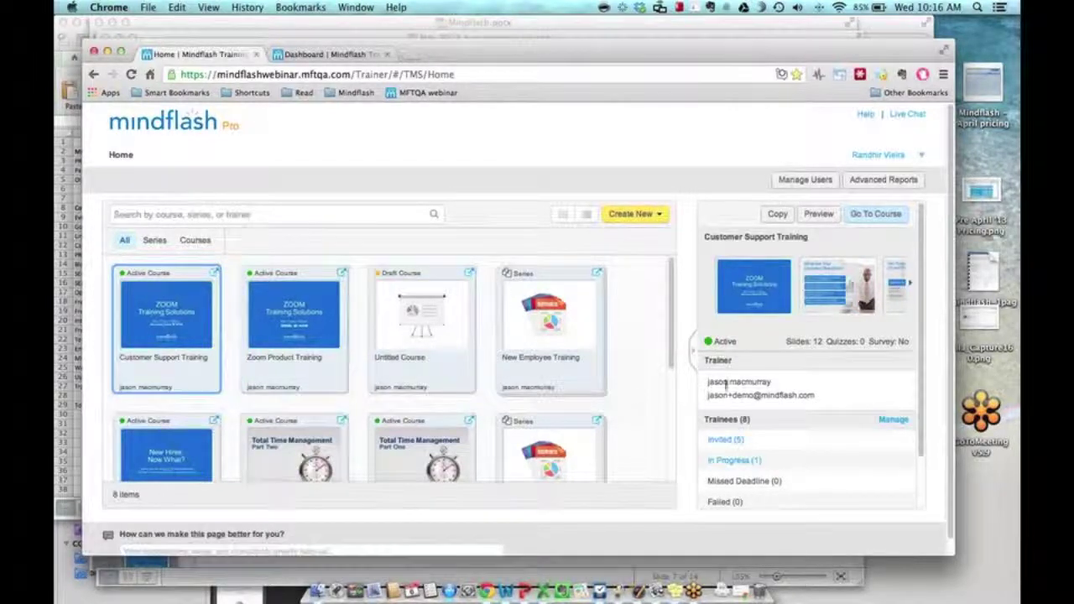
Send a reminder email to the in-progress trainee of the Customer Support Training course.
scroll(790, 392, down, 2)
scroll(790, 393, down, 1)
scroll(801, 336, down, 2)
scroll(801, 336, down, 1)
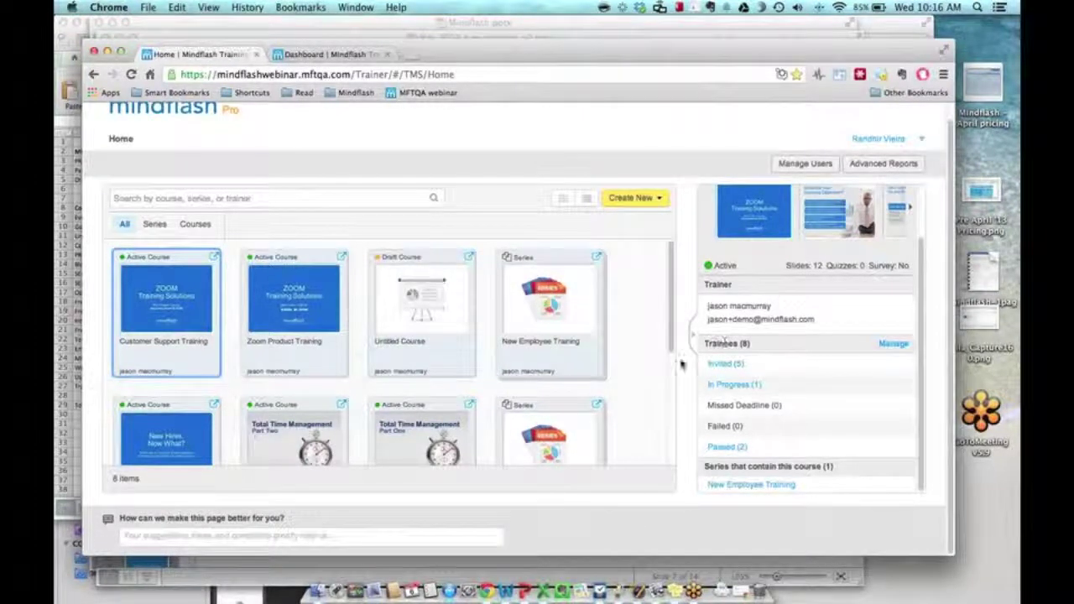
mouse_move(701, 369)
click(895, 386)
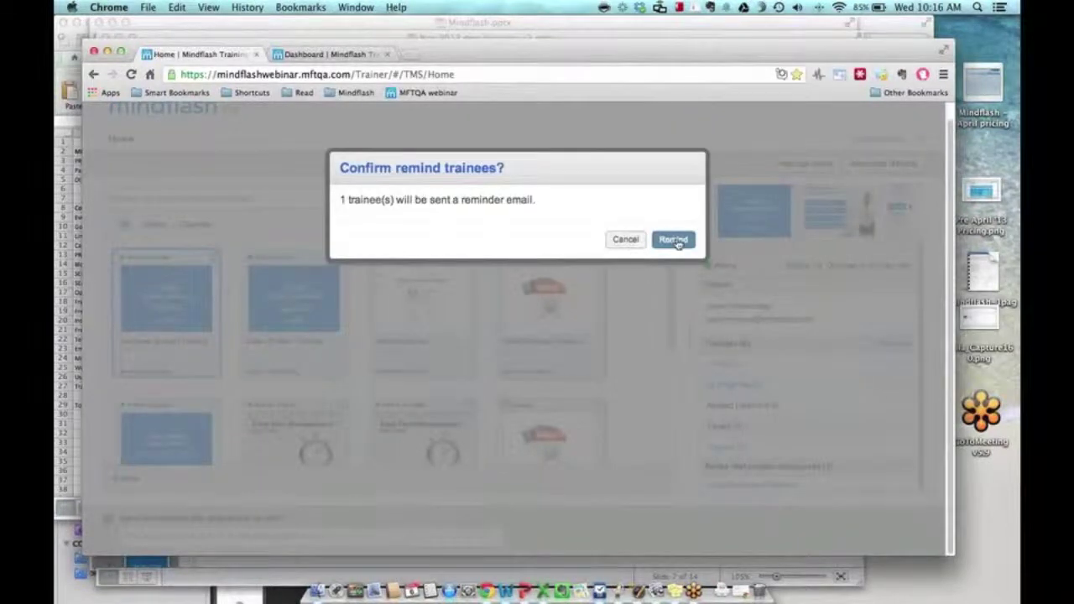
click(673, 240)
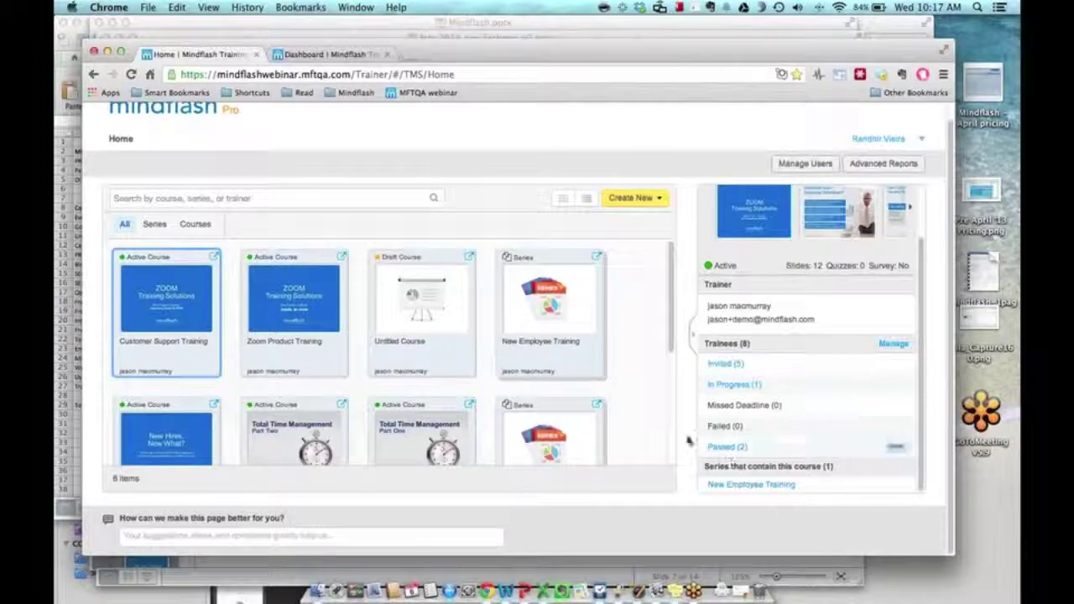
View the New Employee Training series details and open the list of invited trainees for the Zoom Product Training course.
click(534, 304)
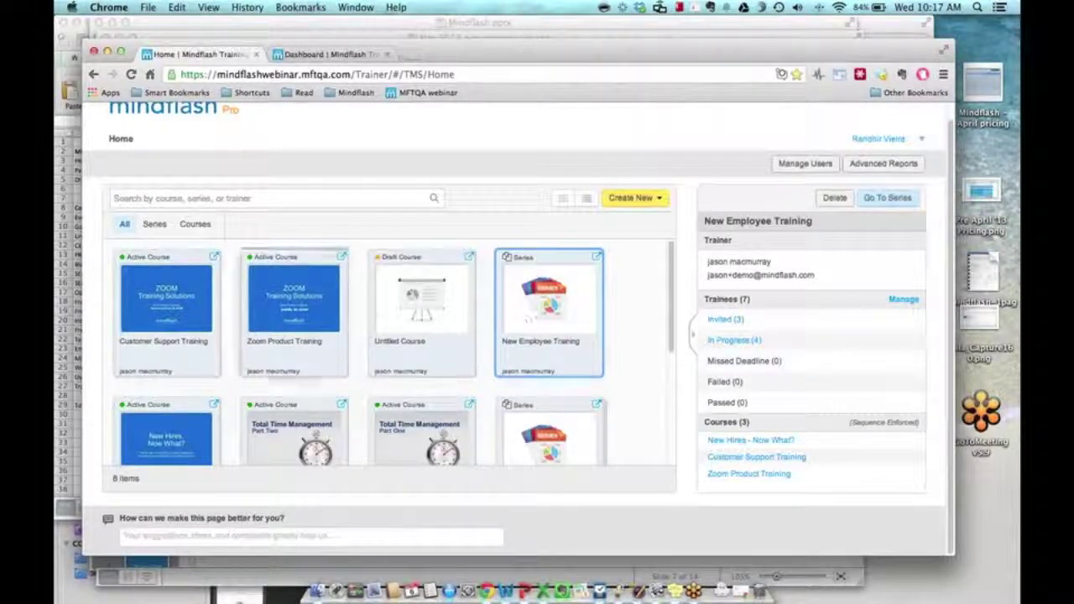
click(293, 305)
click(722, 426)
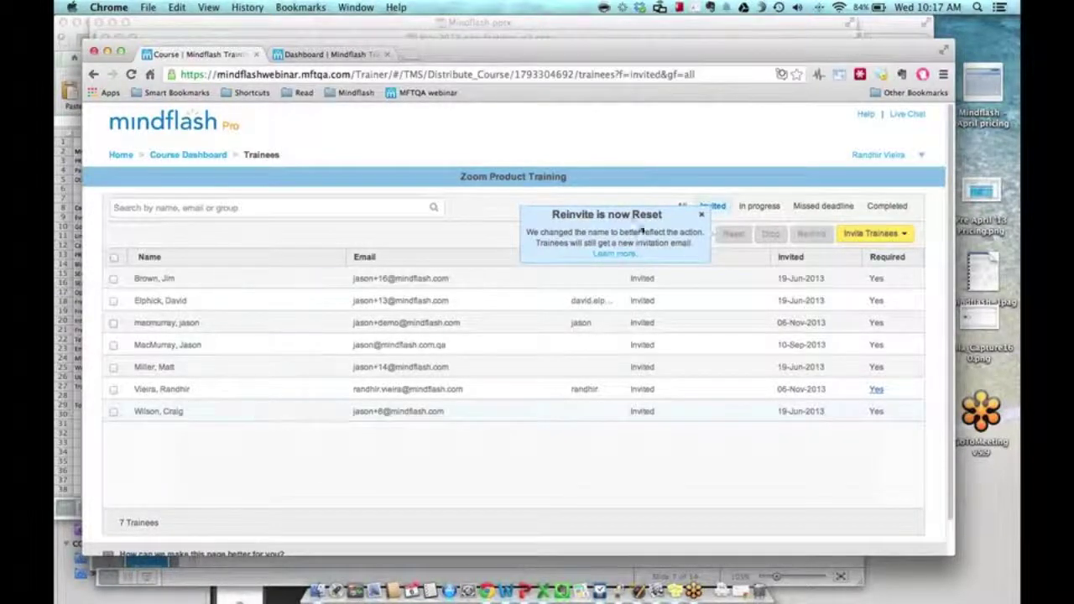
click(702, 216)
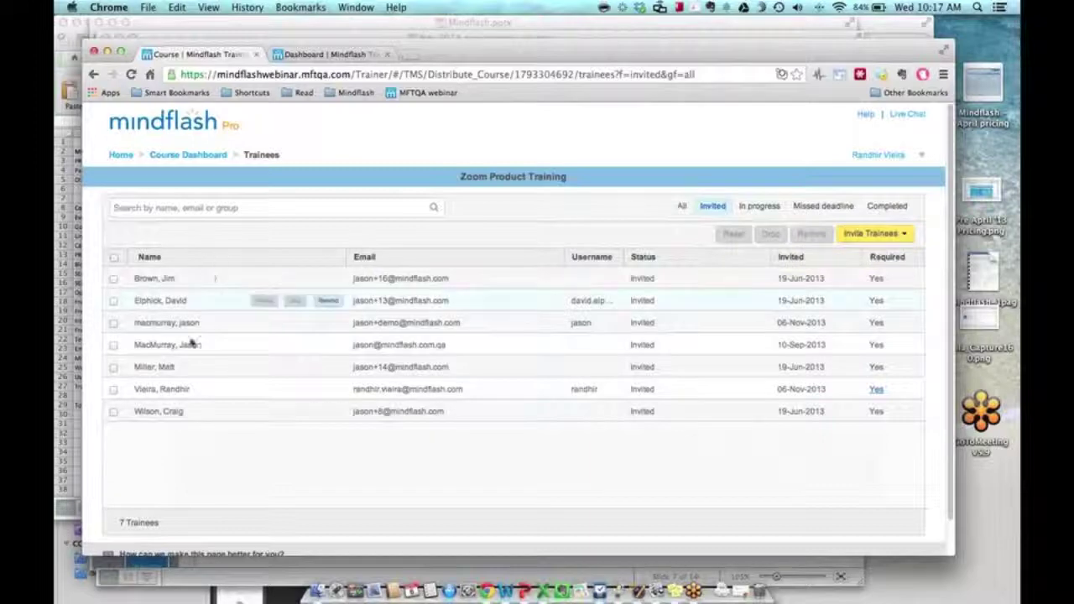
Try selecting all invited trainees at once and a few individually, clearing each selection again.
click(116, 257)
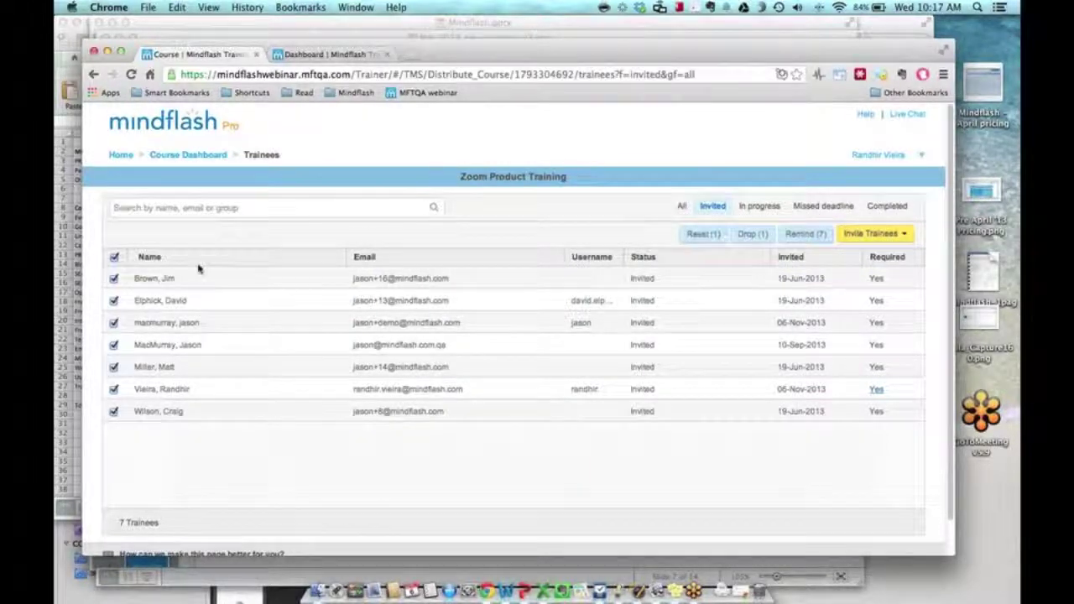
click(114, 259)
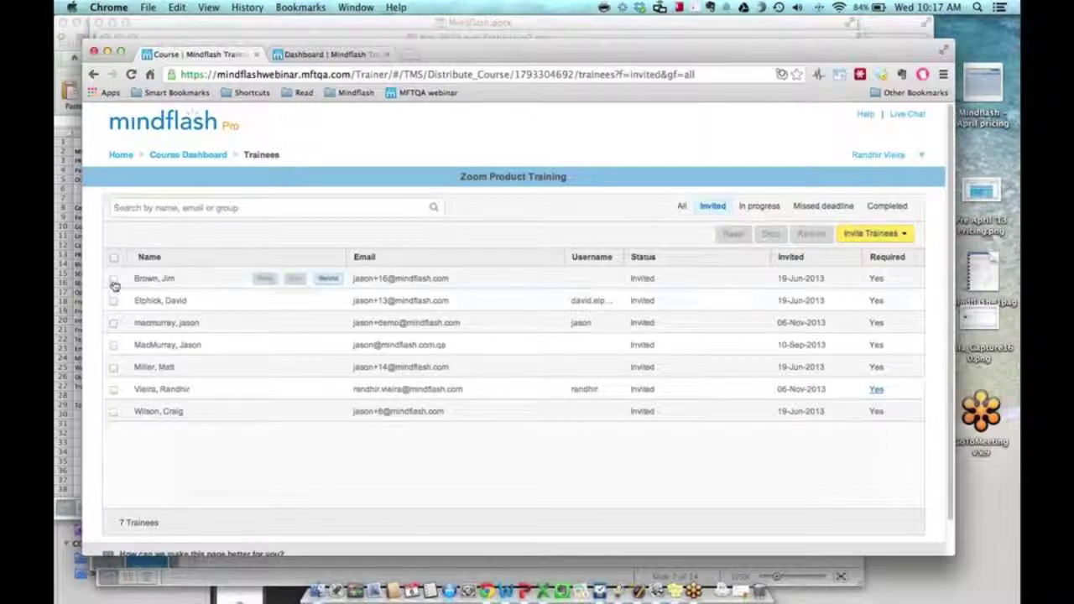
click(114, 324)
click(114, 324)
click(114, 300)
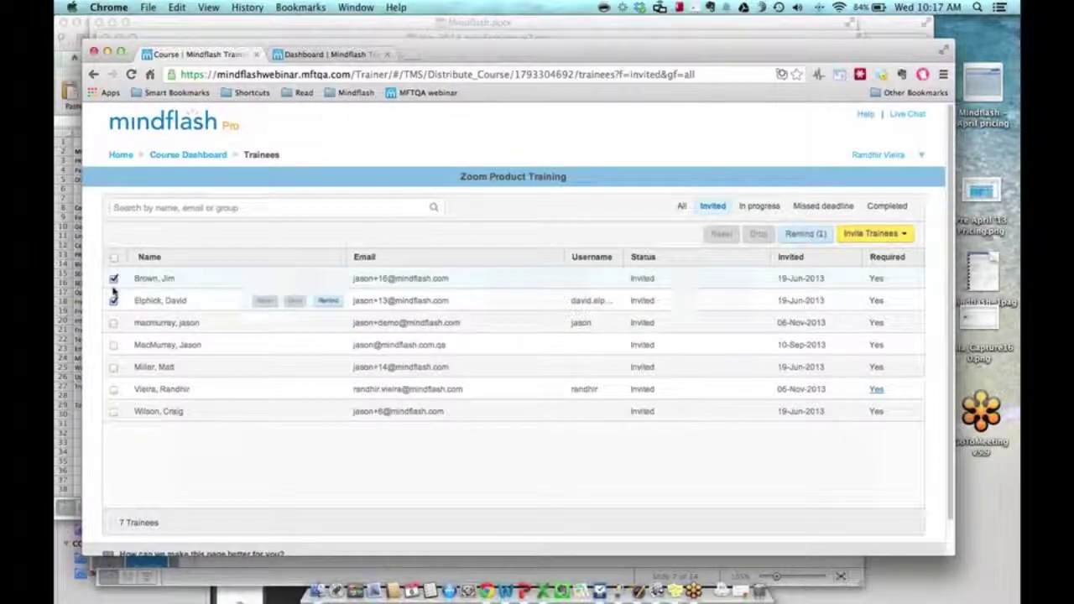
click(114, 302)
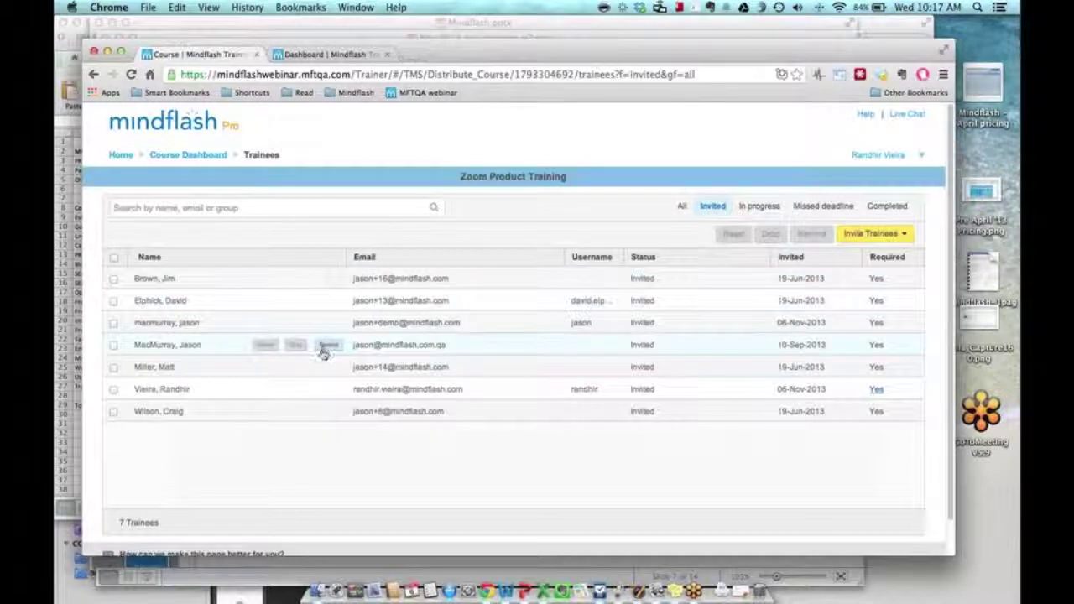
Leave the trainee list and return to the trainer home page.
click(326, 369)
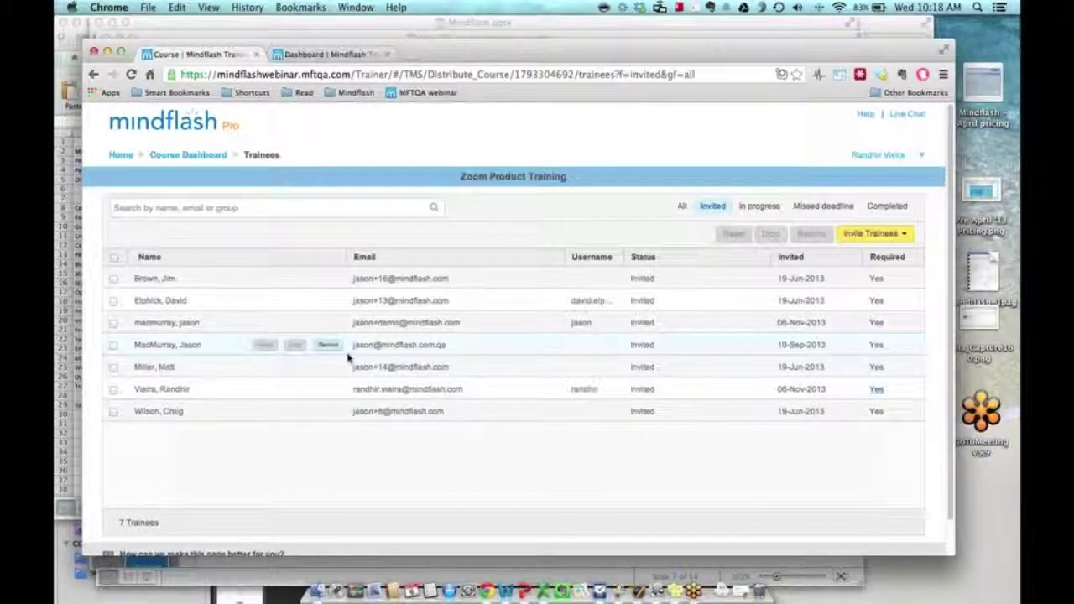
click(121, 155)
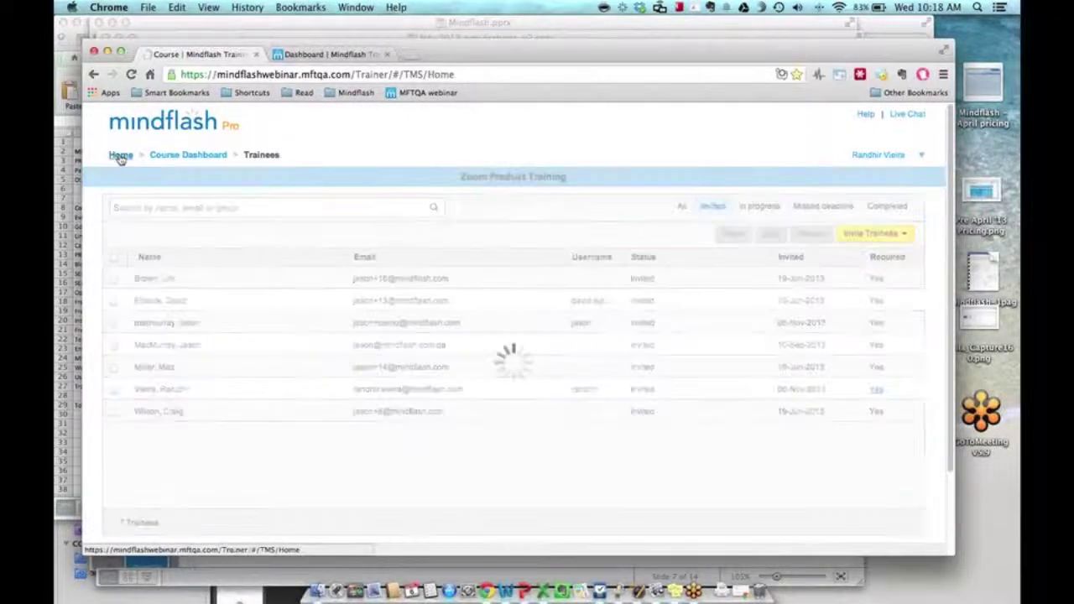